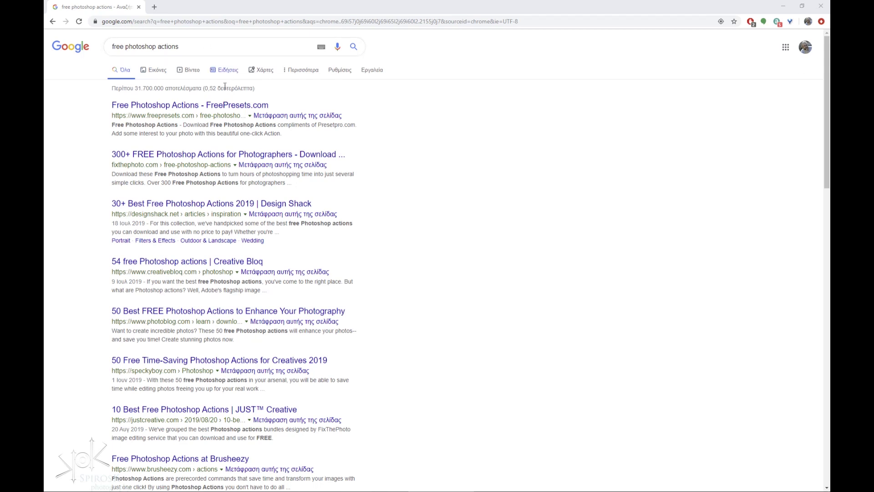
Open the FreePresets free Photoshop actions page from the 'free photoshop actions' Google results.
click(224, 103)
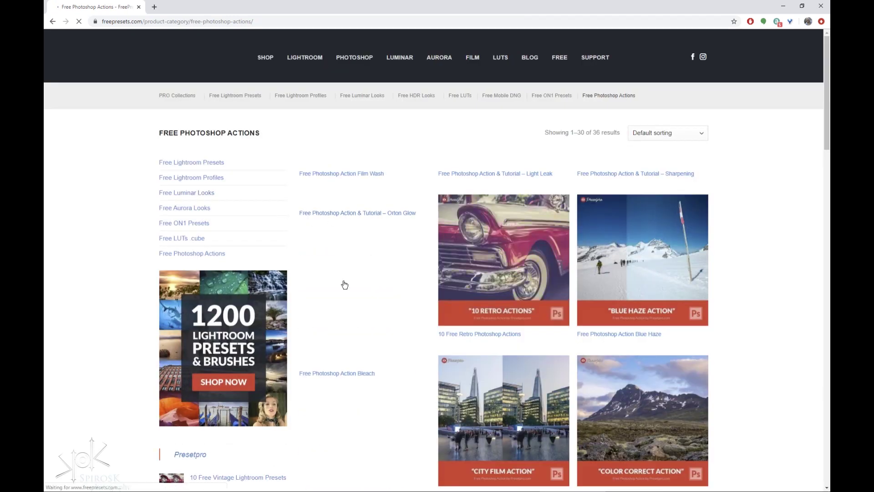
Open the 10 Free Retro Photoshop Actions product page and scroll through its description.
scroll(369, 273, down, 3)
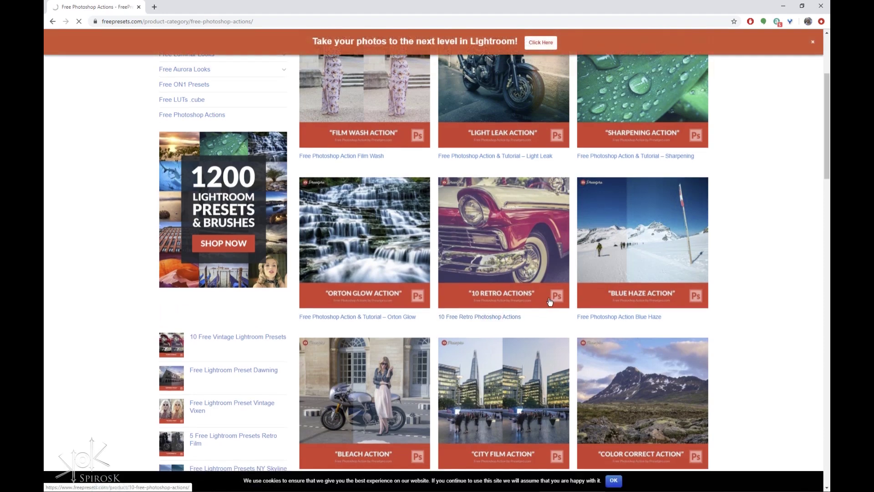
click(549, 301)
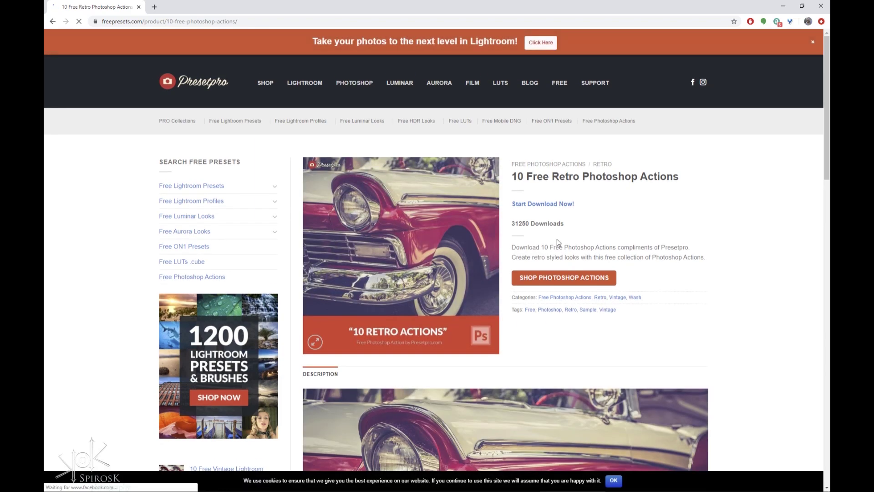
scroll(576, 276, down, 3)
scroll(578, 276, down, 4)
scroll(579, 274, down, 3)
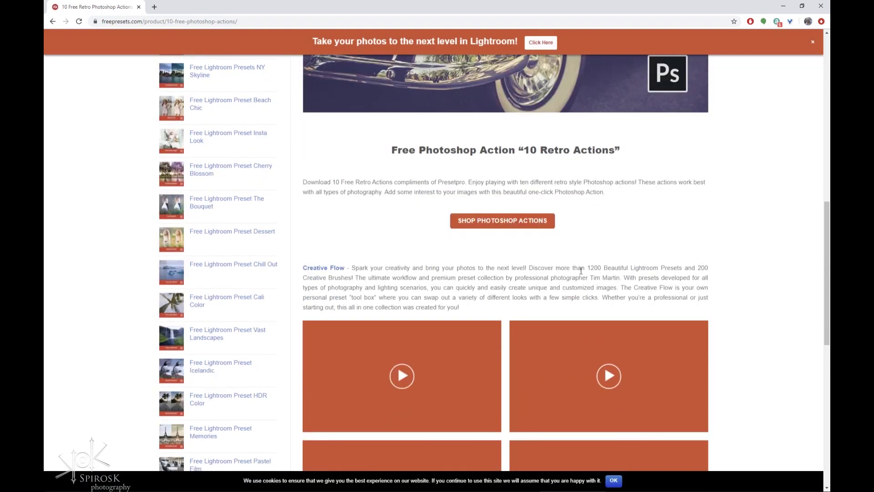
scroll(580, 273, down, 3)
scroll(580, 273, up, 9)
scroll(580, 273, up, 3)
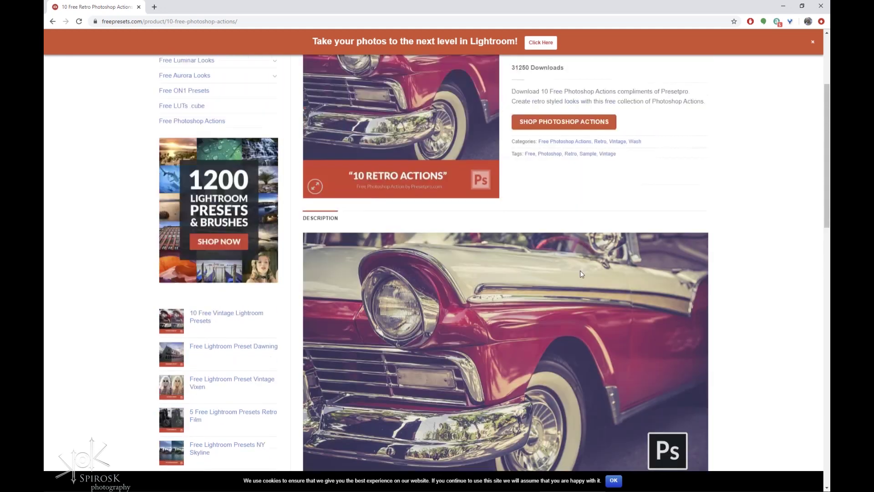
scroll(580, 273, up, 3)
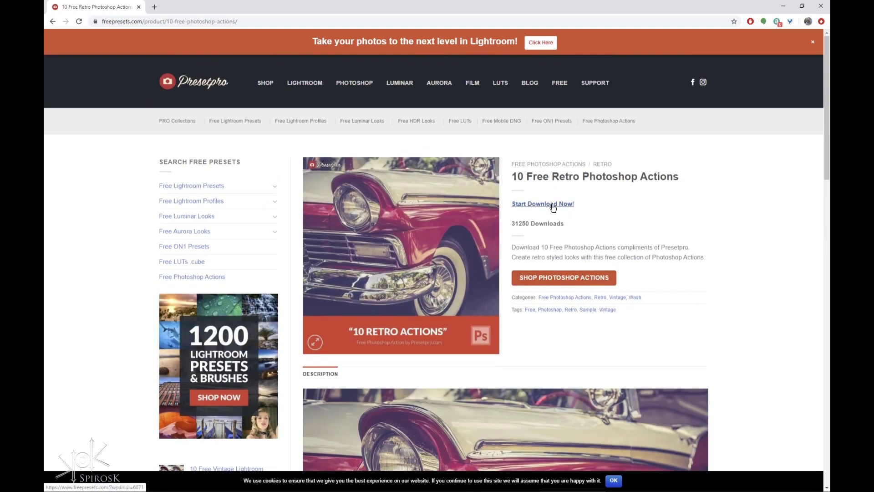
Download the retro actions zip and open its extracted OPEN - Rertro Actions folder.
click(553, 206)
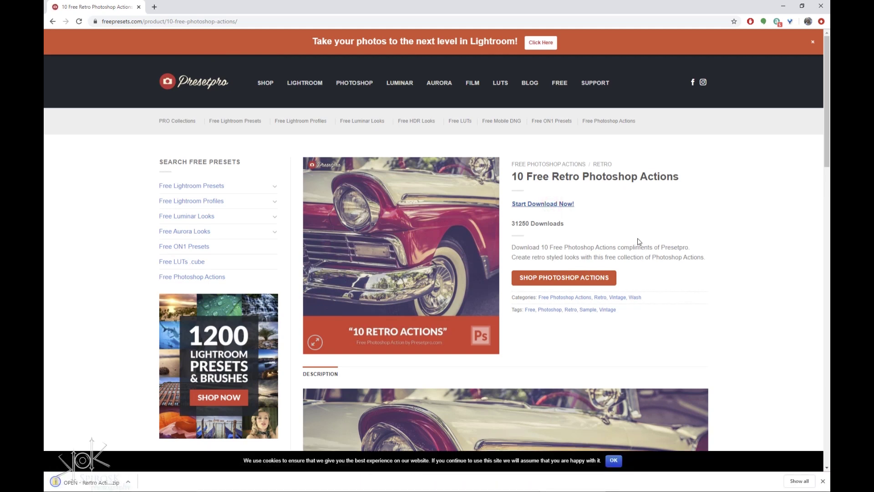
click(108, 484)
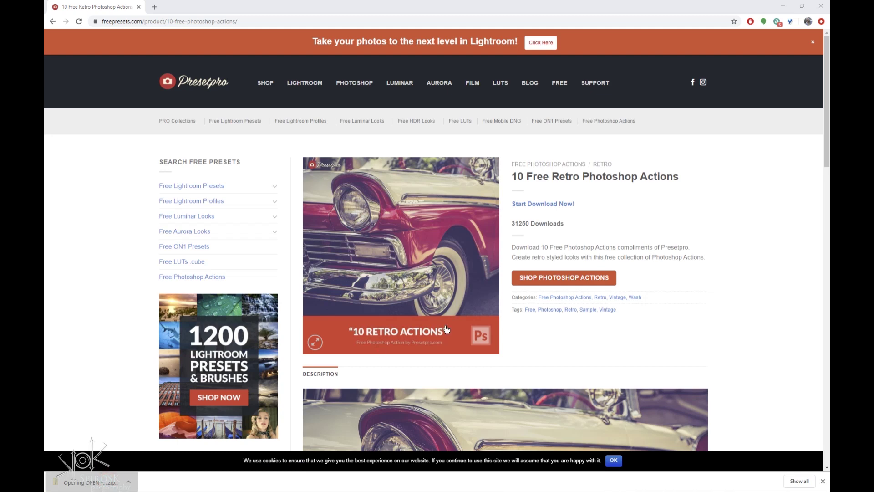
double_click(381, 161)
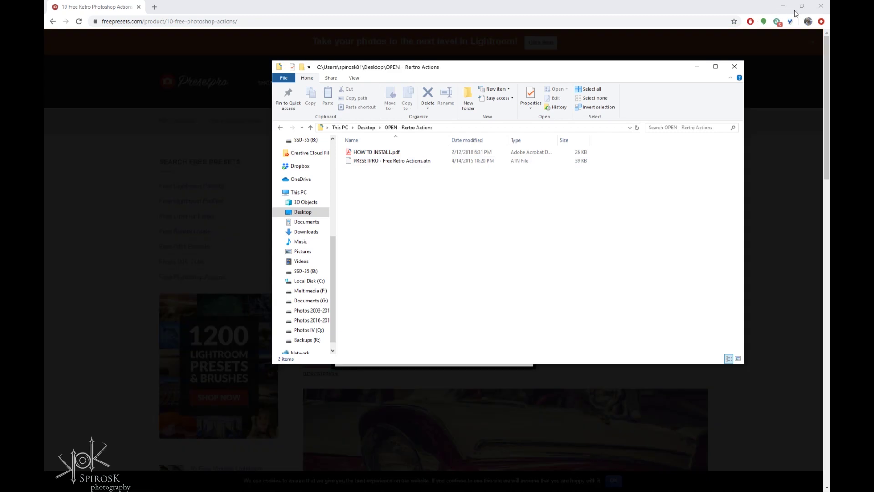
click(813, 13)
Minimize Chrome and move the retro actions folder window over the Photoshop portrait.
click(783, 6)
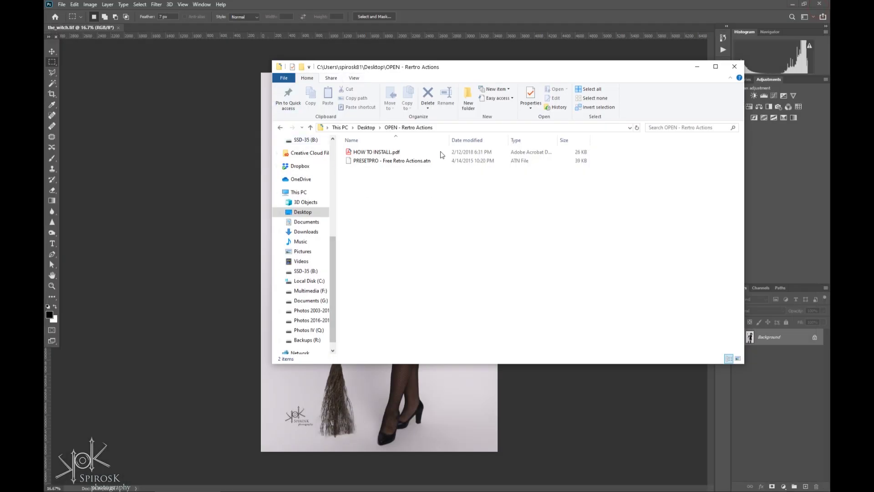
mouse_move(454, 73)
mouse_down()
mouse_move(376, 146)
mouse_move(262, 173)
mouse_up()
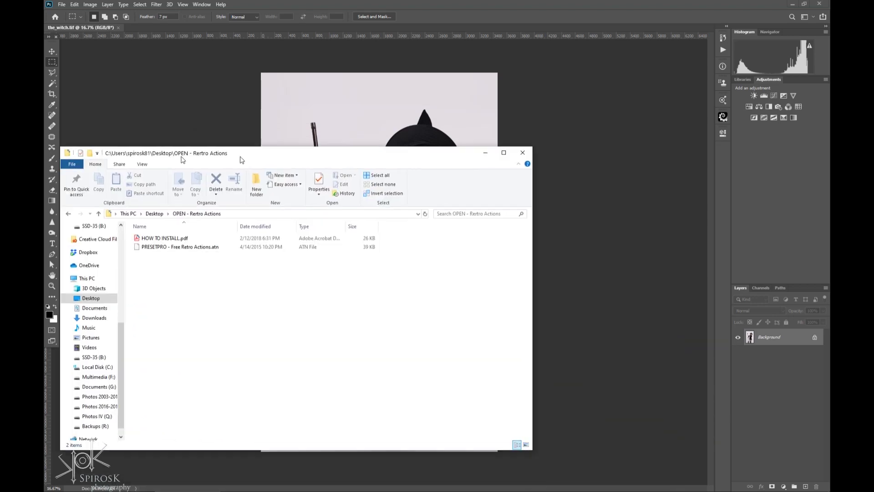
drag(262, 173, 365, 131)
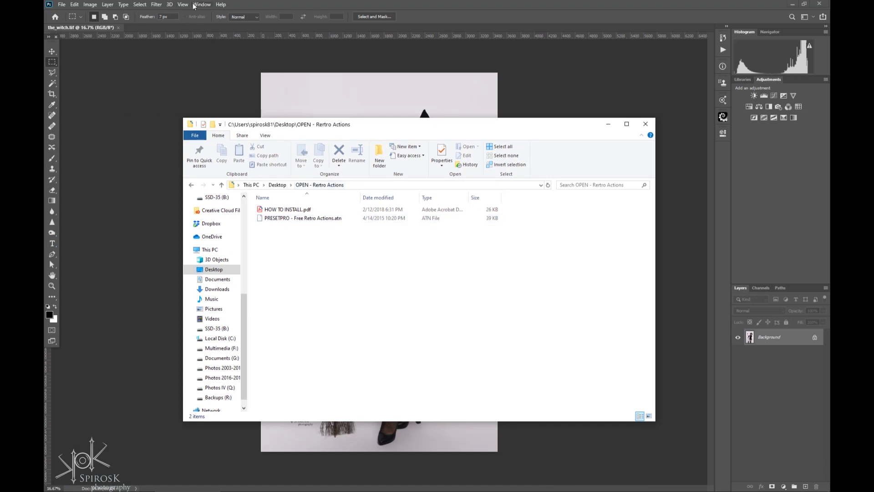
click(195, 5)
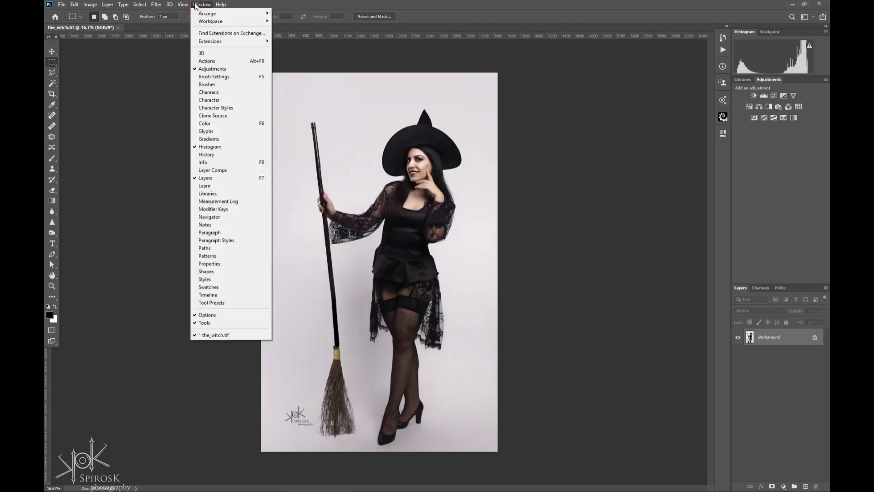
Show the Actions panel and choose Load Actions from its flyout menu.
click(237, 63)
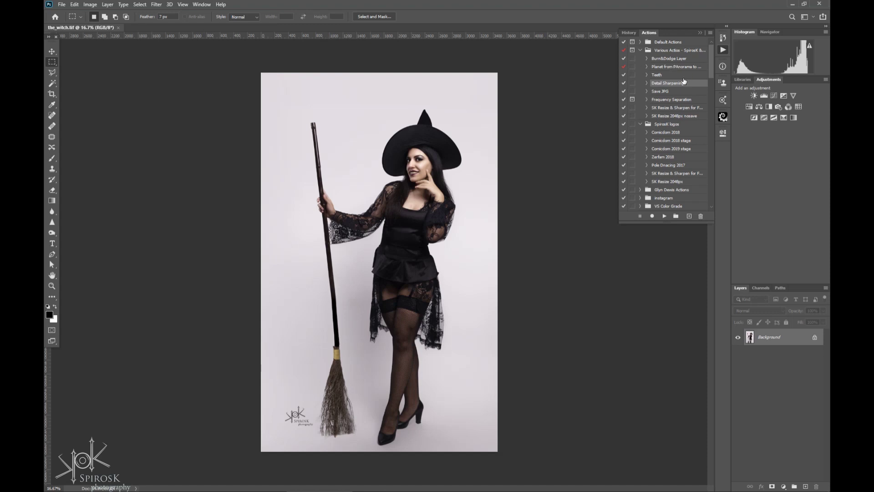
click(711, 33)
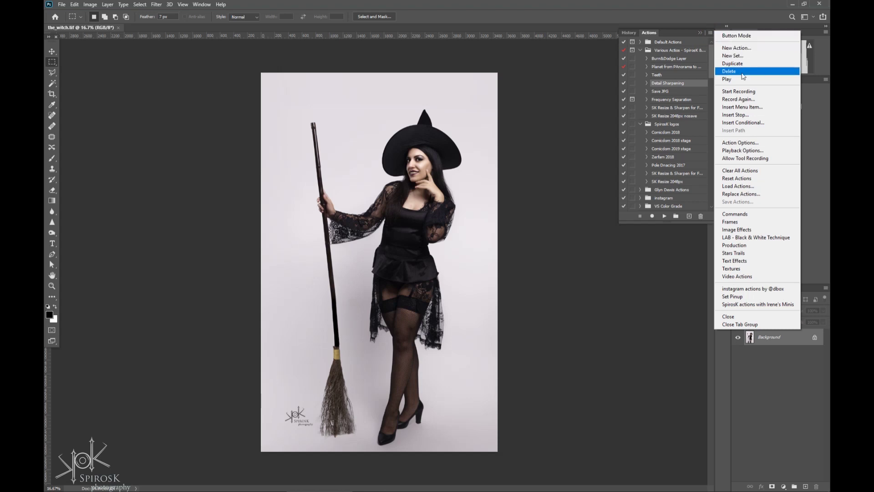
click(776, 191)
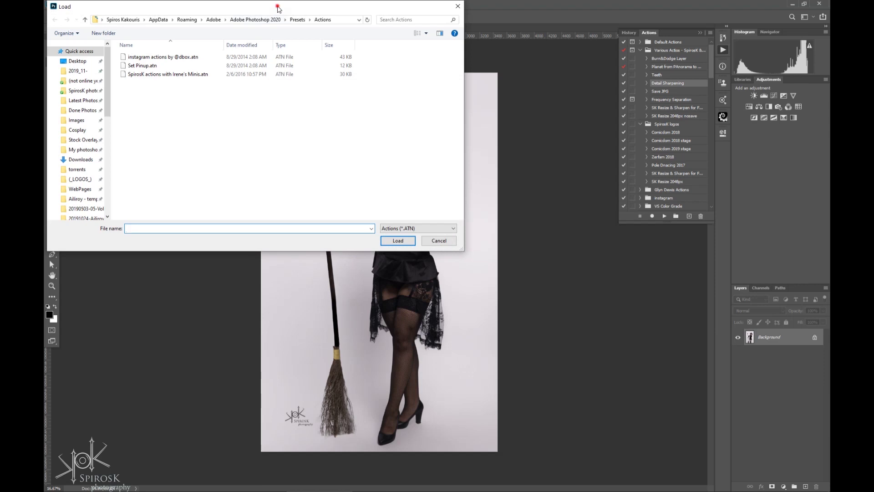
Load PRESETPRO - Free Retro Actions.atn from the desktop OPEN - Retro Actions folder.
click(303, 173)
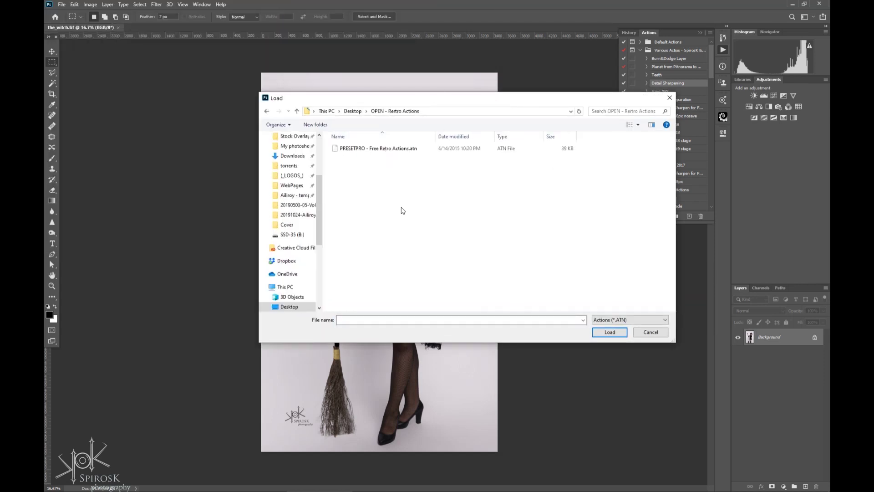
click(388, 148)
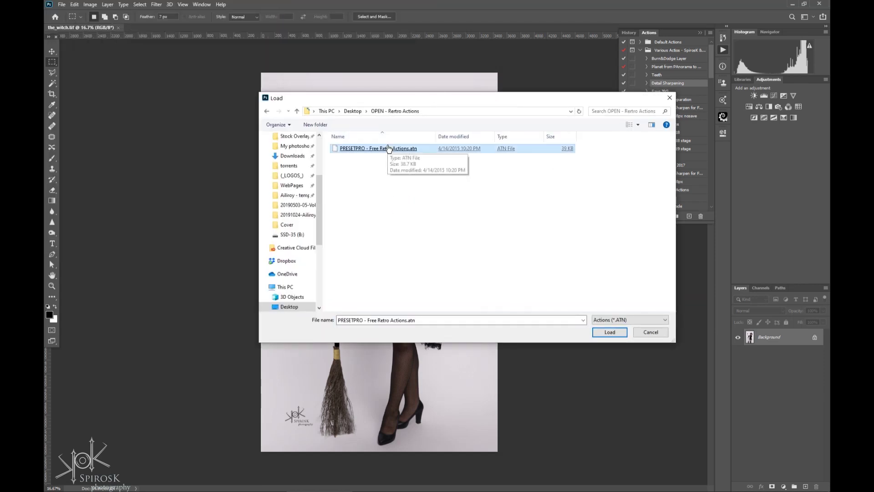
click(600, 336)
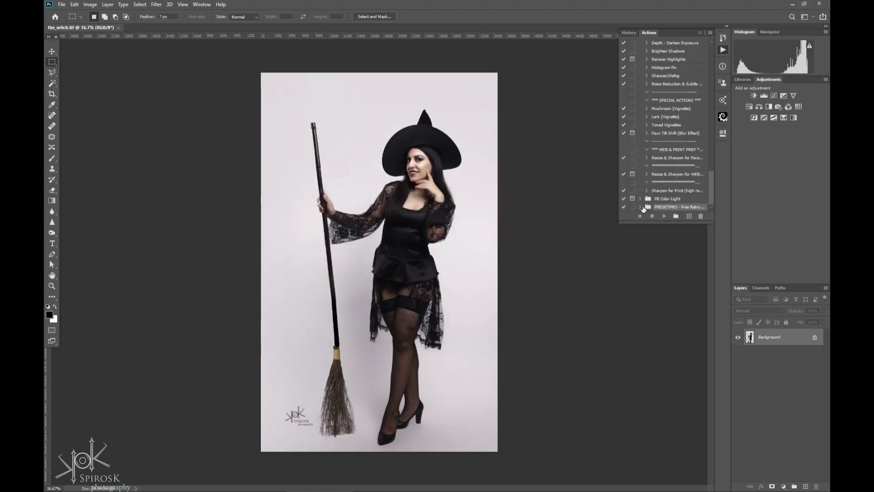
Play the PRESETPRO set's Retro - Crush action on the witch portrait.
click(641, 207)
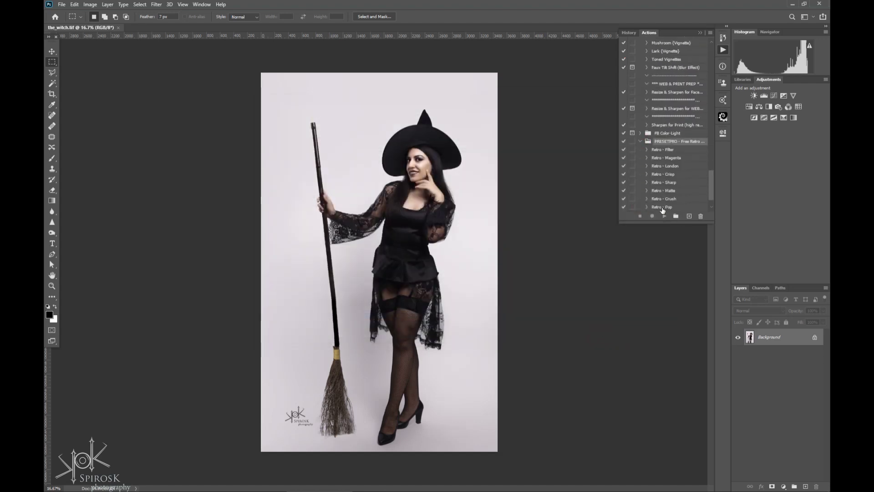
click(662, 124)
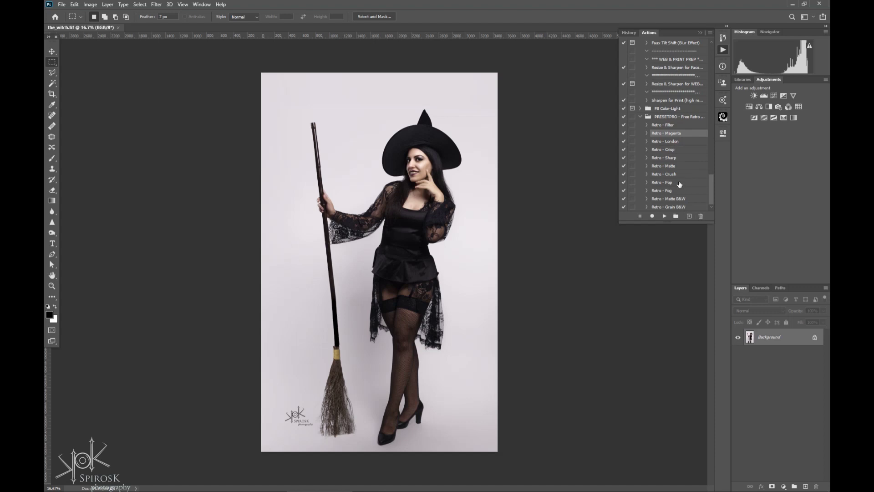
click(669, 175)
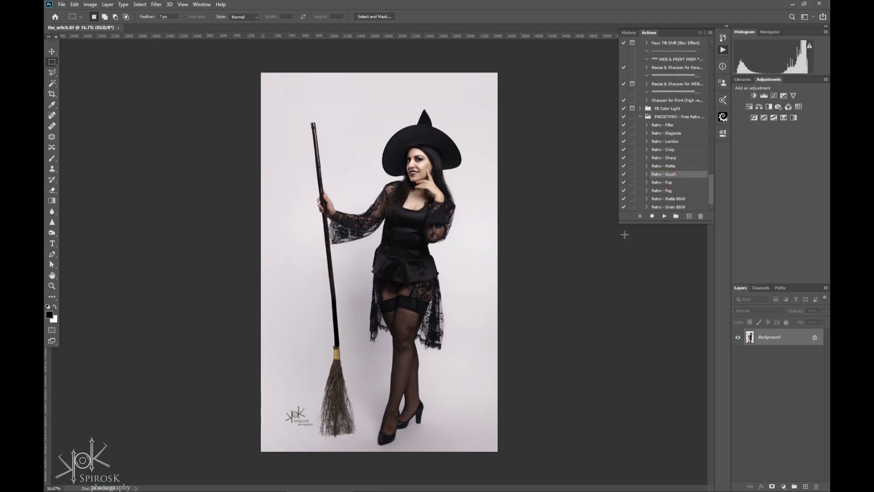
click(664, 216)
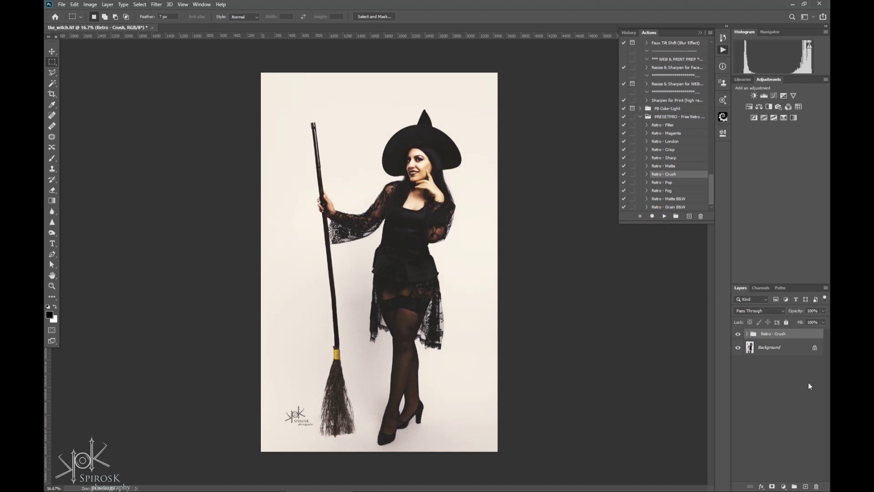
click(747, 335)
Set the Retro - Crush layer group to 10% opacity, then hide it.
click(748, 334)
text(10)
key(Return)
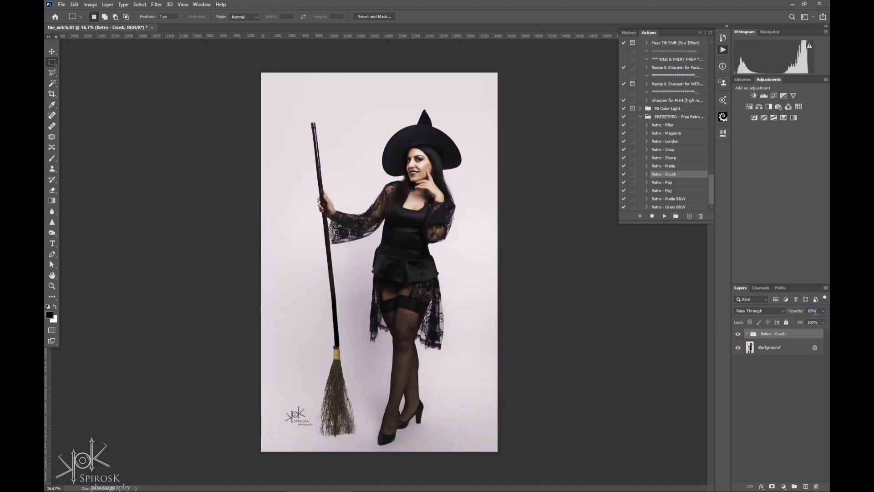
click(738, 334)
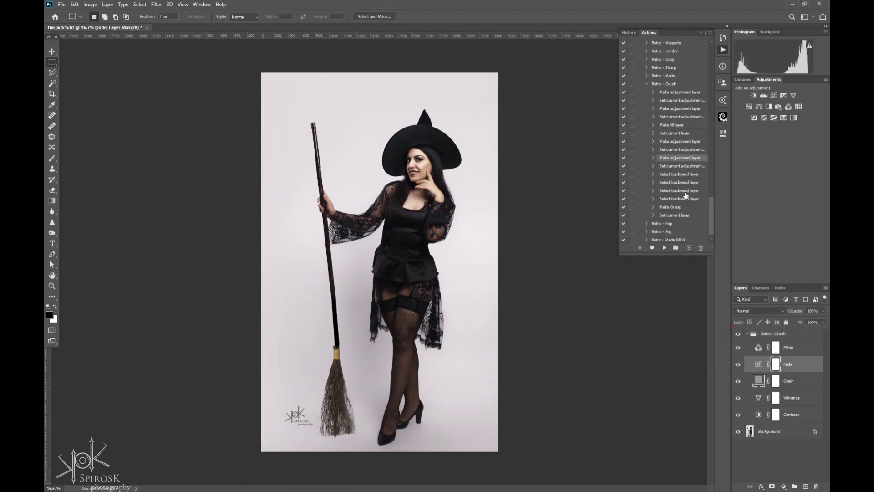
click(797, 347)
click(797, 364)
click(796, 383)
click(797, 398)
click(800, 415)
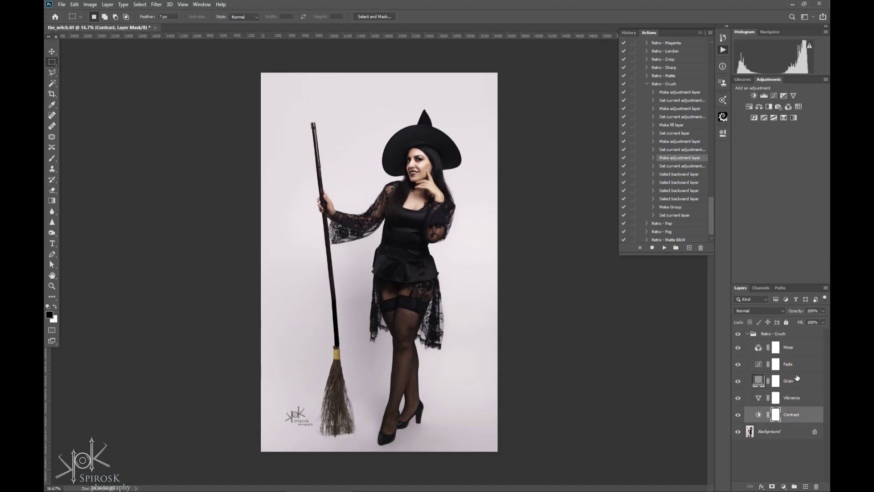
double_click(758, 381)
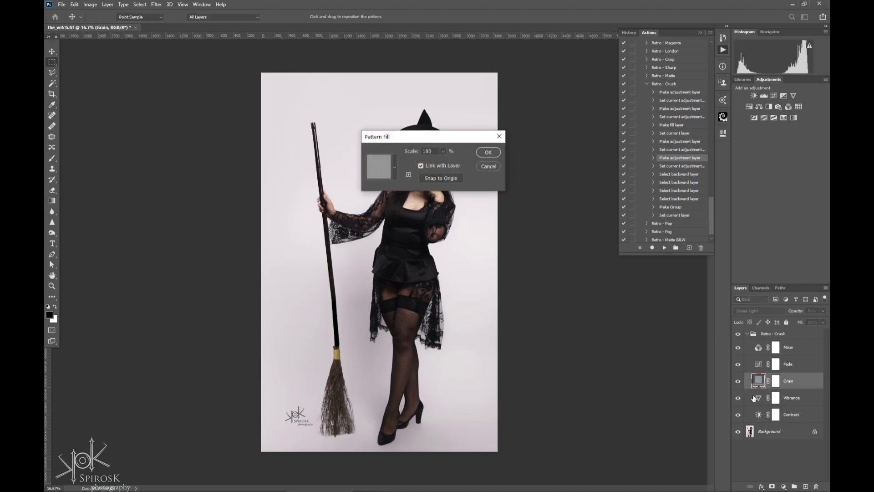
key(Escape)
click(754, 398)
double_click(753, 397)
click(756, 399)
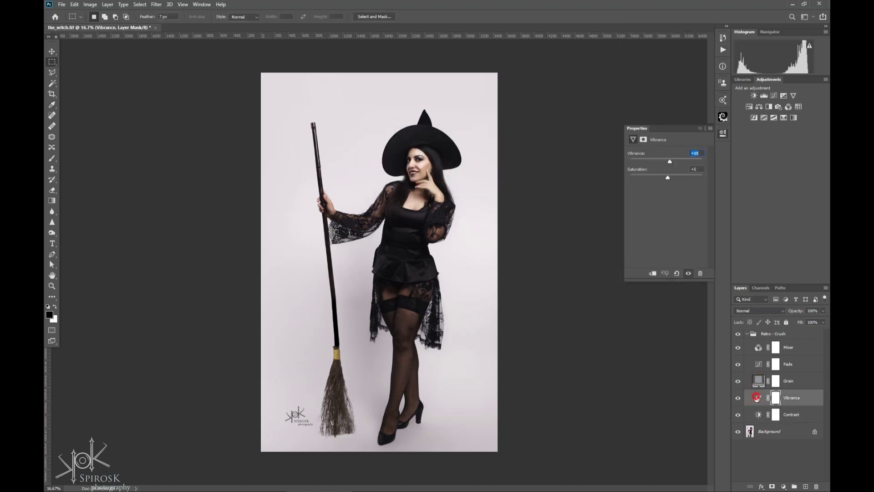
click(723, 51)
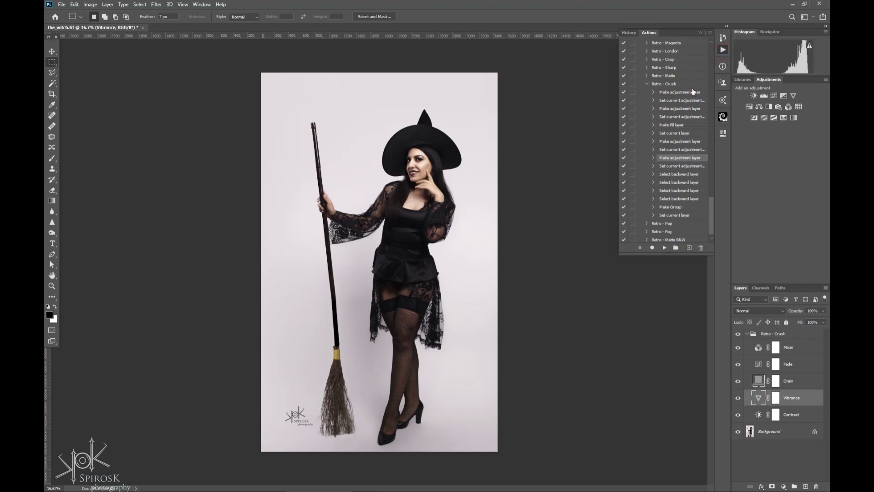
click(647, 84)
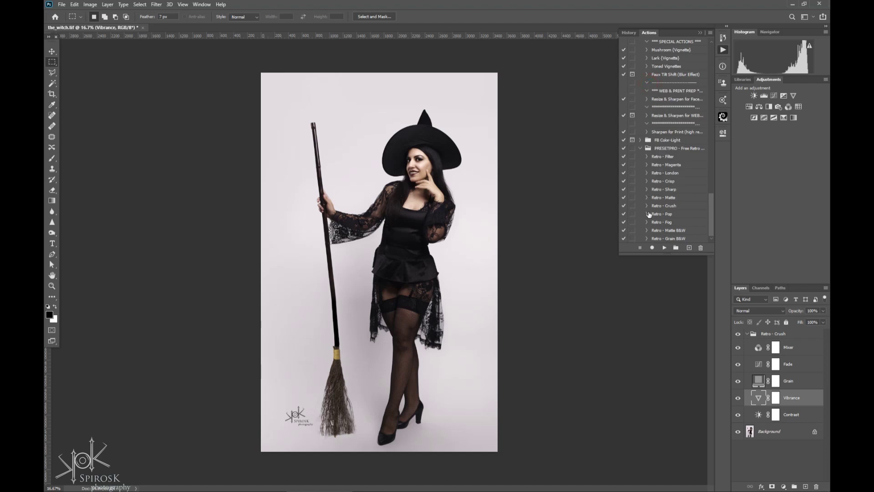
click(647, 205)
scroll(683, 137, down, 3)
scroll(688, 104, down, 2)
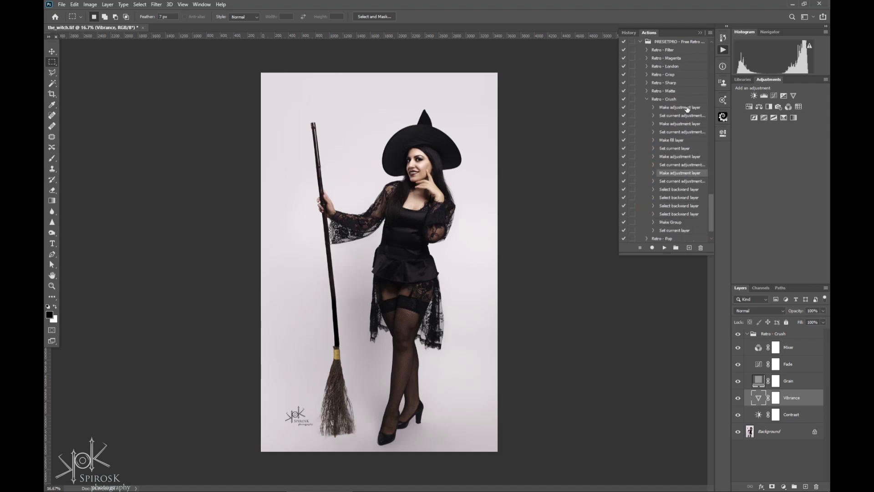
scroll(684, 191, down, 2)
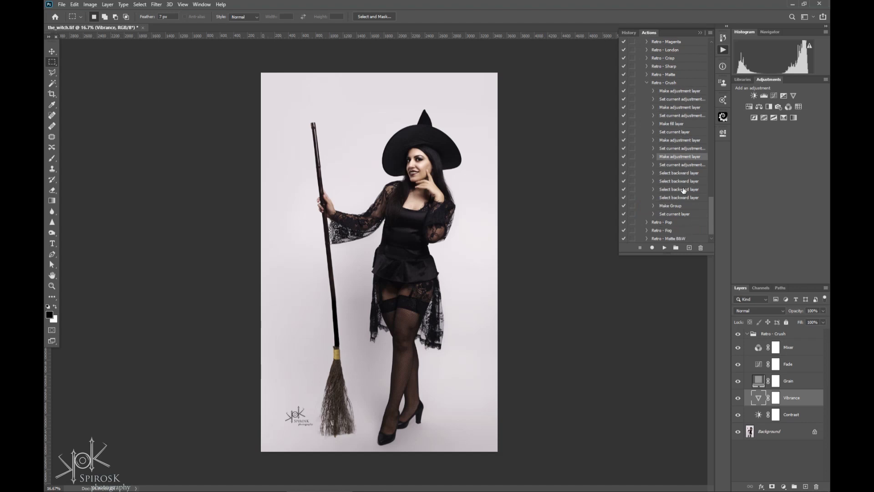
double_click(685, 93)
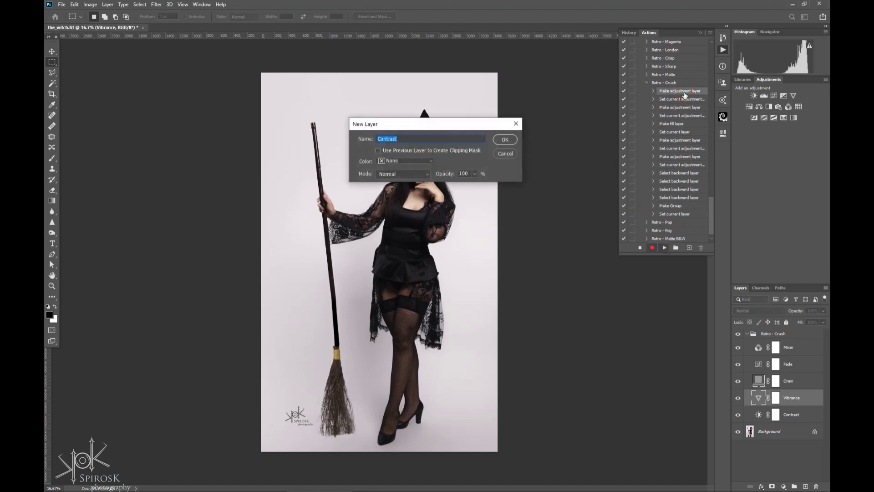
key(Return)
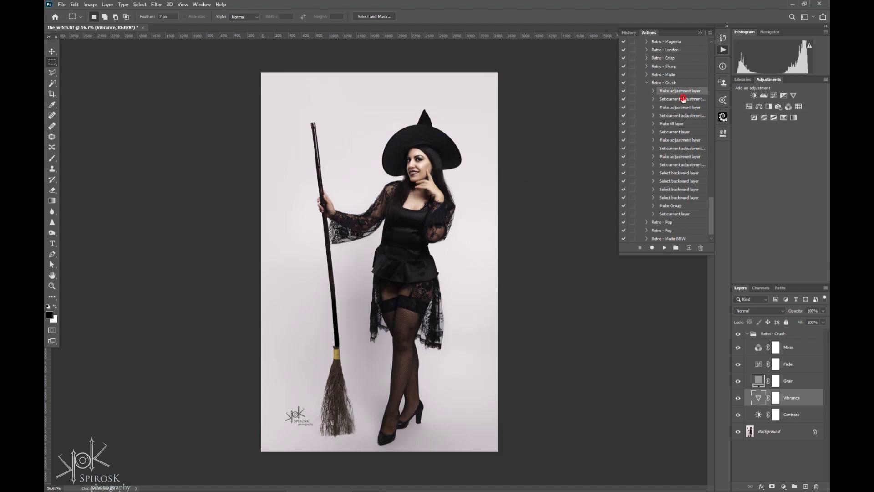
key(Return)
click(654, 99)
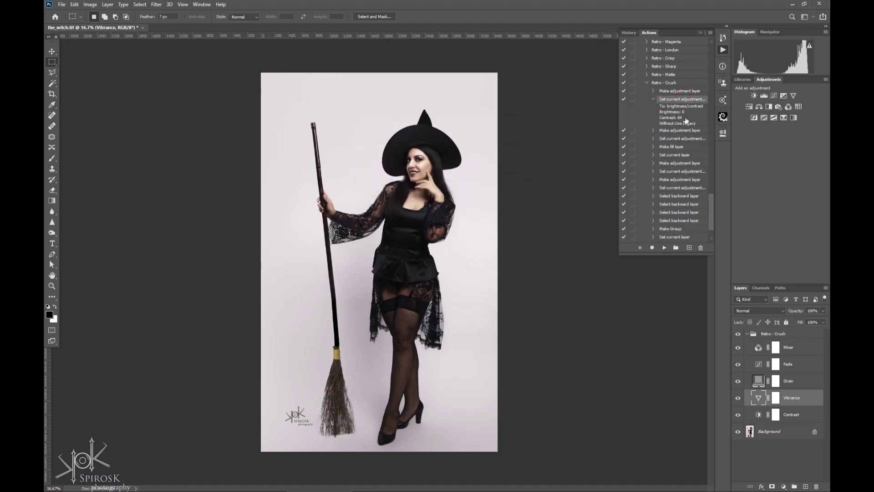
click(654, 99)
click(654, 107)
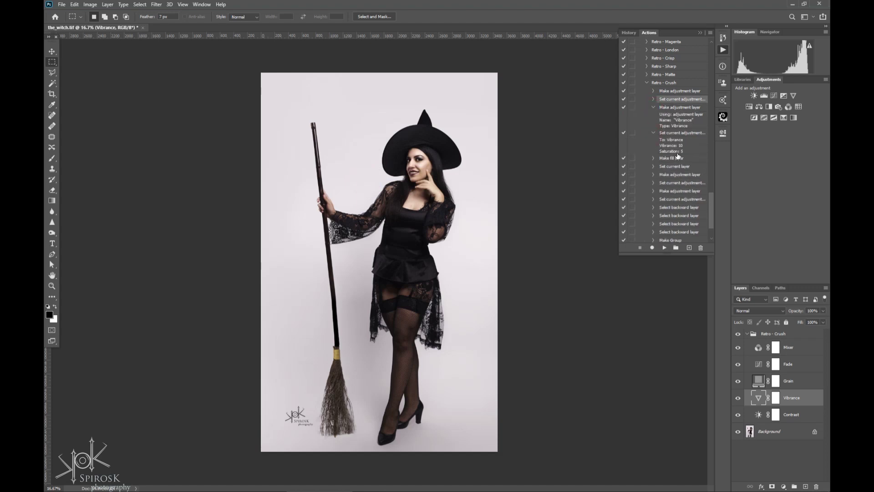
click(654, 159)
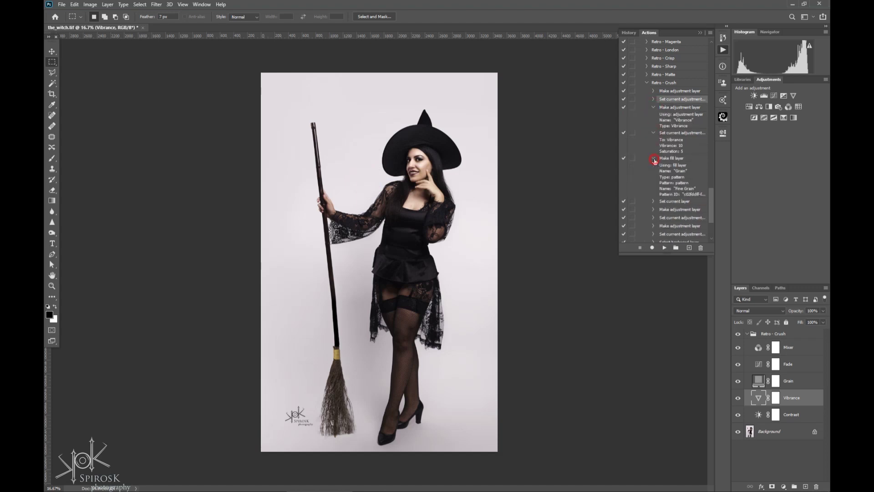
double_click(763, 399)
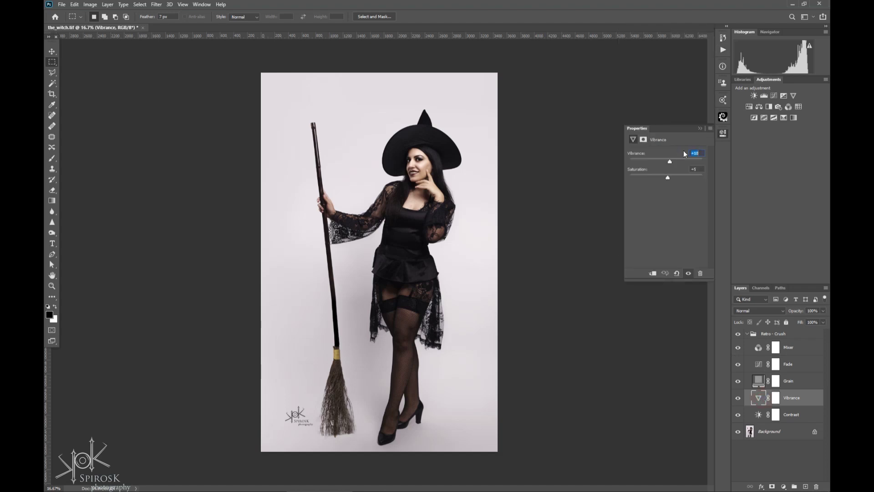
click(723, 50)
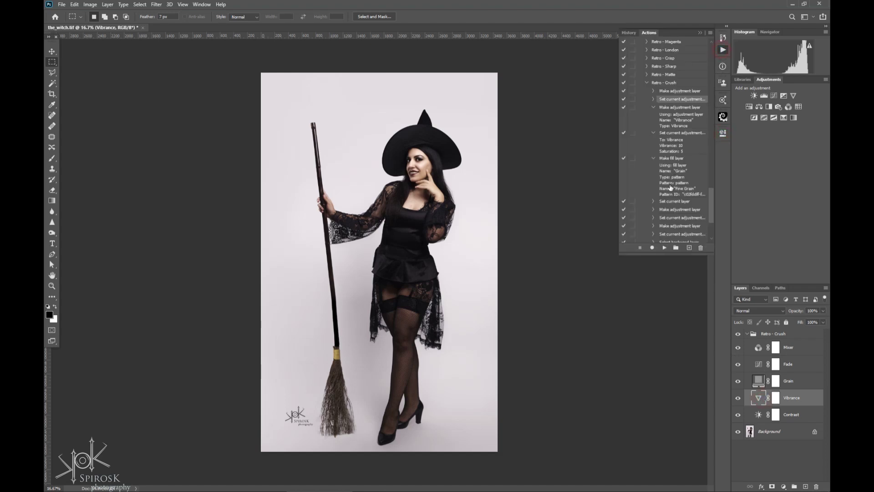
click(654, 116)
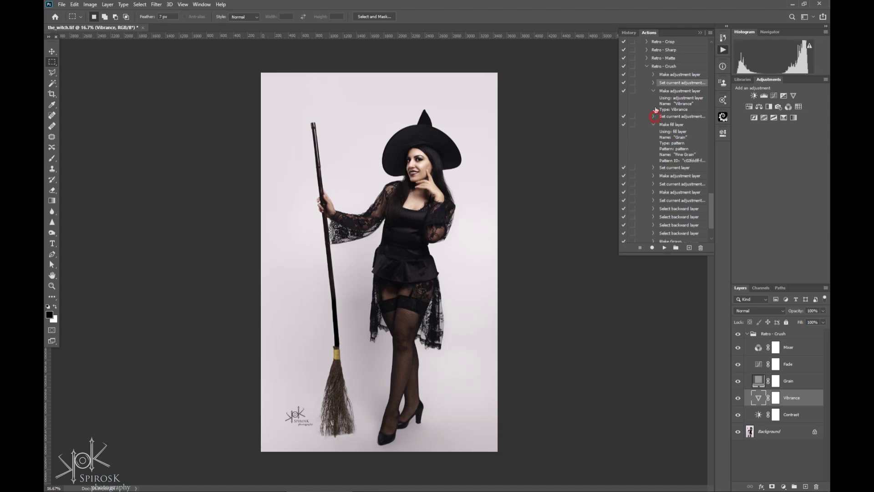
click(653, 90)
click(655, 108)
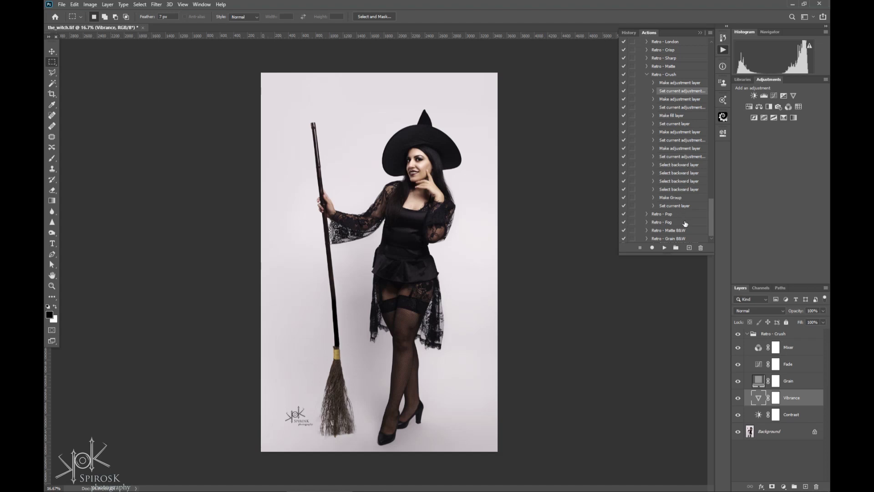
Delete the Retro - Crush layer group, leaving only the Background layer.
click(647, 75)
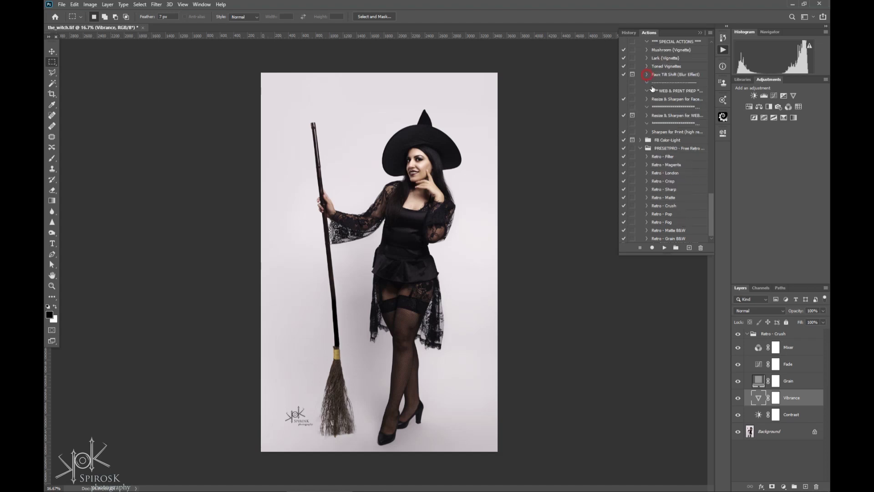
click(648, 149)
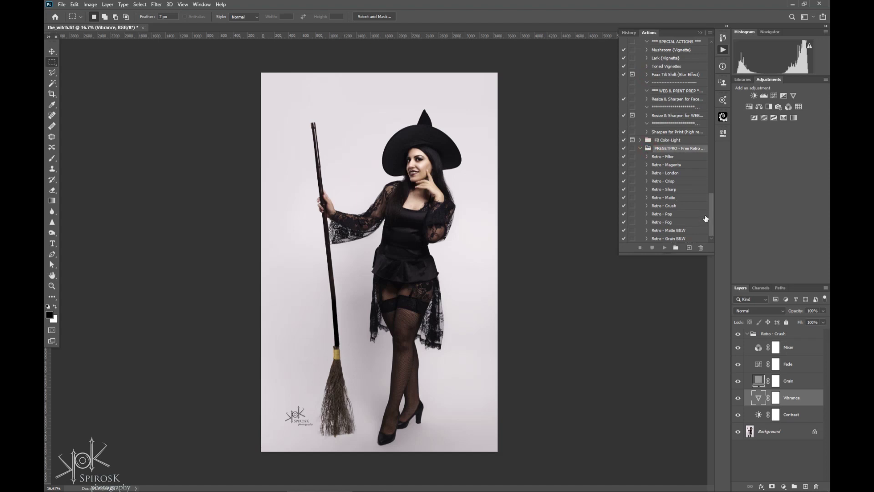
click(786, 334)
key(Delete)
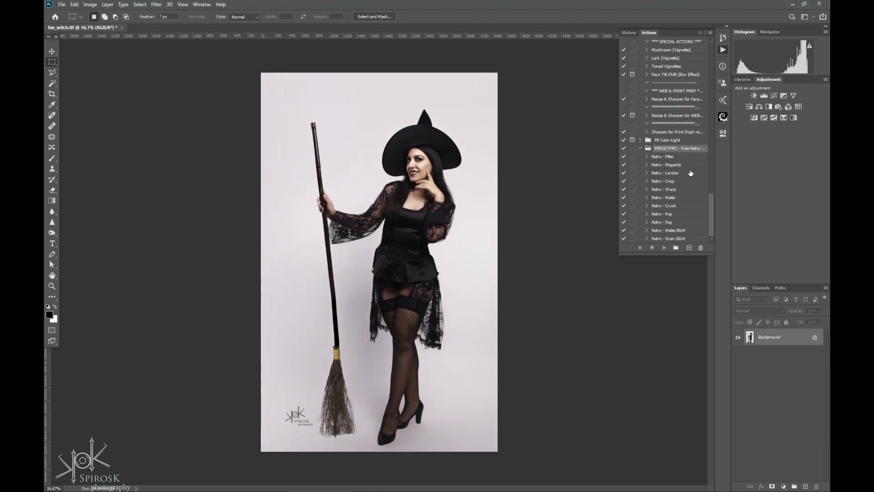
click(690, 248)
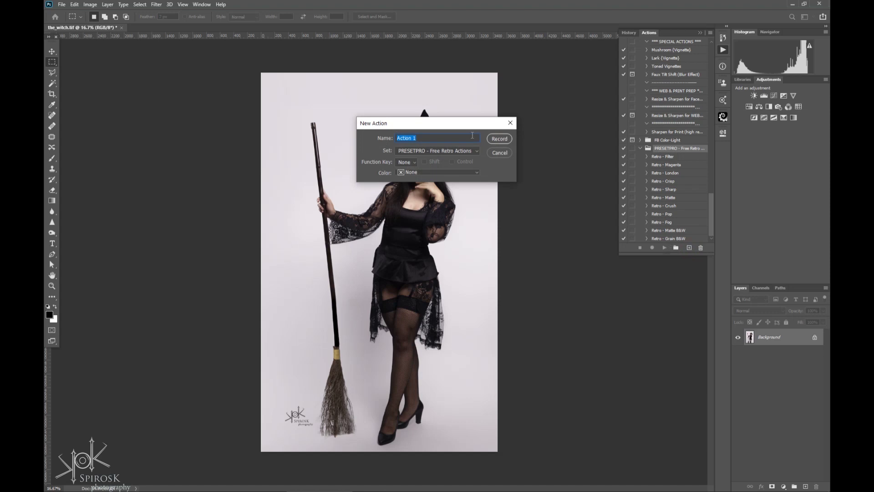
Name the new action PHEDIBITS 30 in the PRESETPRO set and begin recording.
text(TEST)
double_click(472, 135)
text(PHEDIBITS 30)
key(Return)
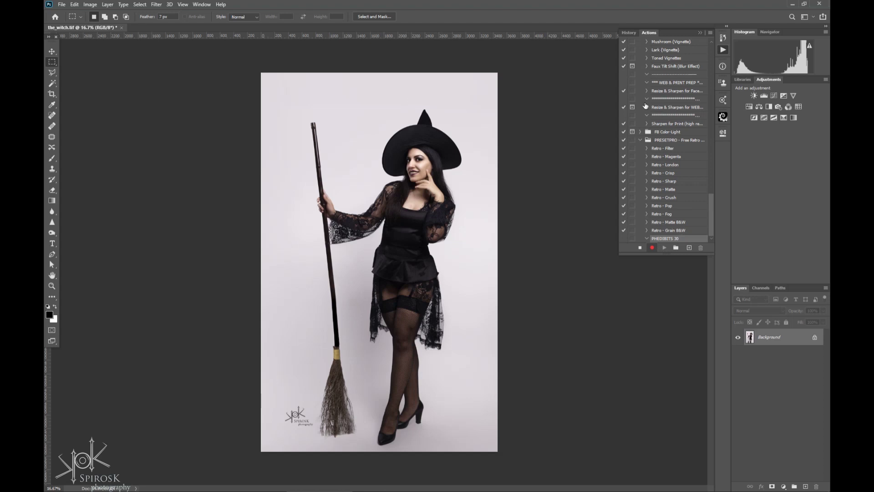
click(764, 94)
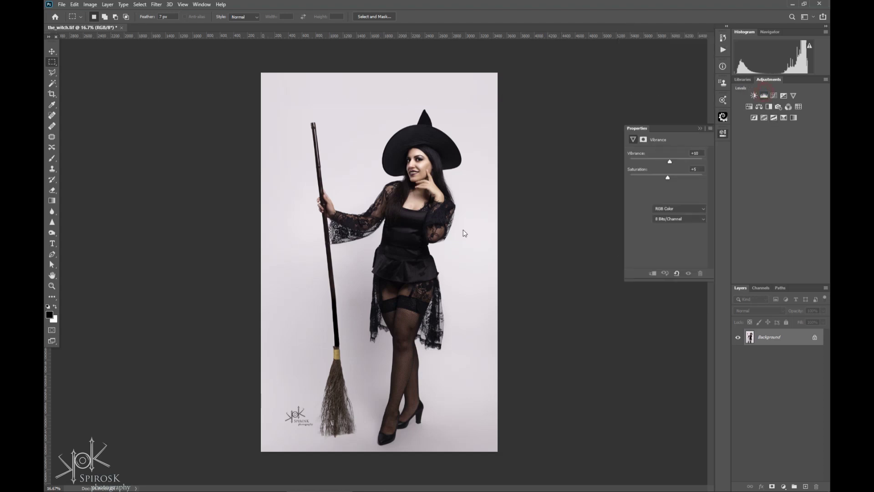
Brighten the Levels midtones and highlights, then add a Warming Filter (85) Photo Filter, density about 48%, luminosity preserved.
drag(672, 212, 698, 213)
click(722, 134)
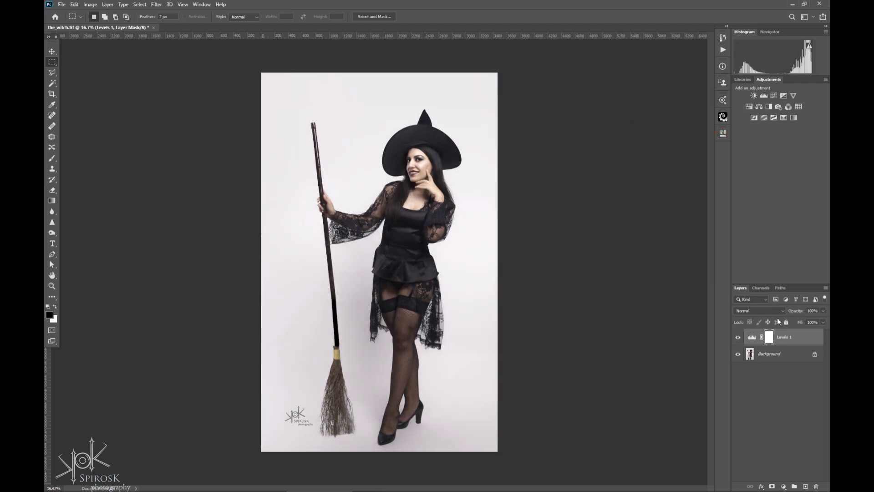
click(777, 107)
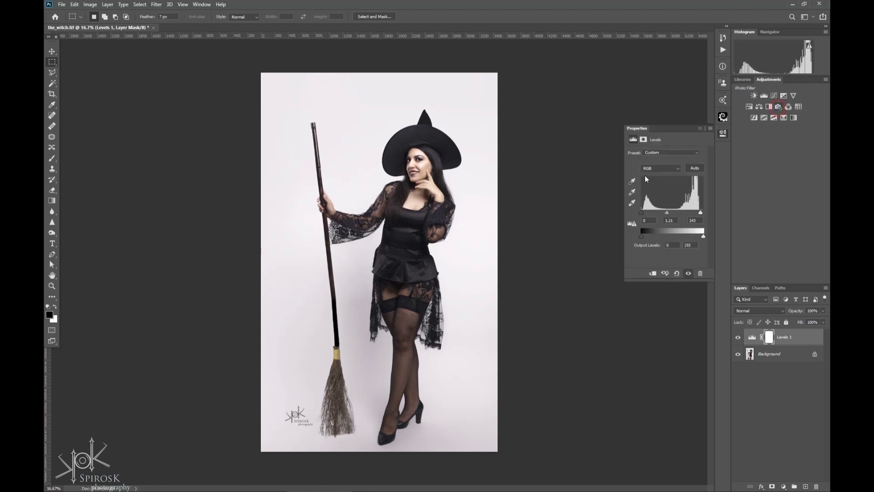
click(673, 187)
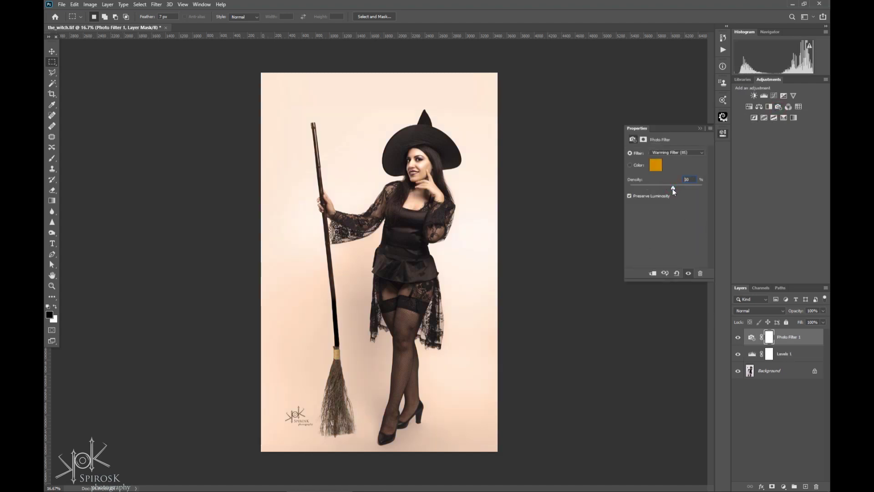
click(645, 197)
click(646, 196)
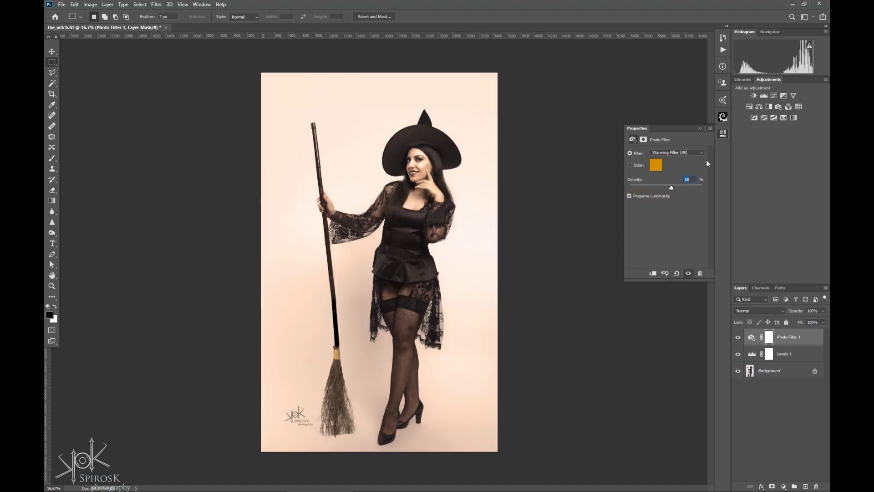
drag(669, 187, 664, 187)
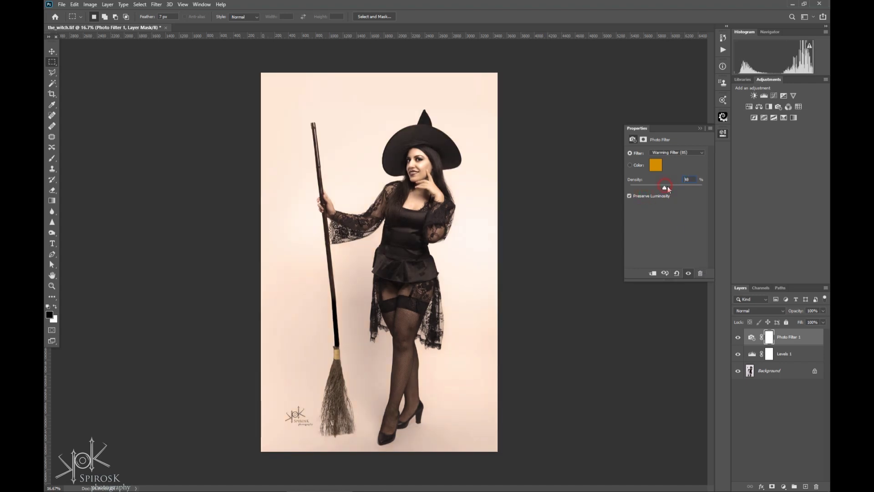
click(722, 134)
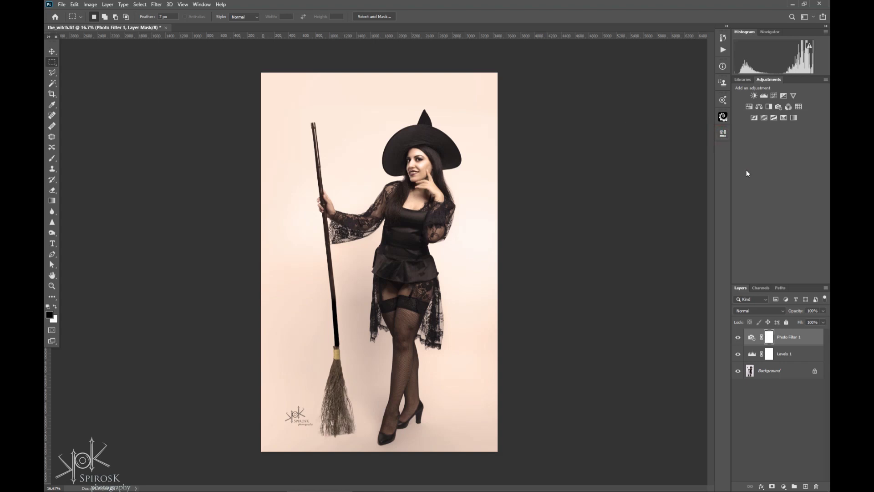
Add a Gradient Map layer using the Green, Blue, Yellow gradient preset.
click(794, 119)
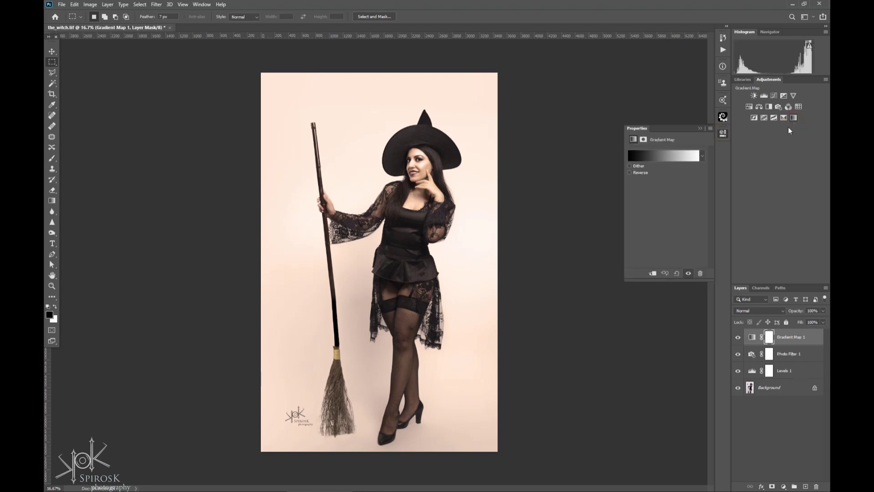
click(697, 156)
scroll(650, 179, down, 3)
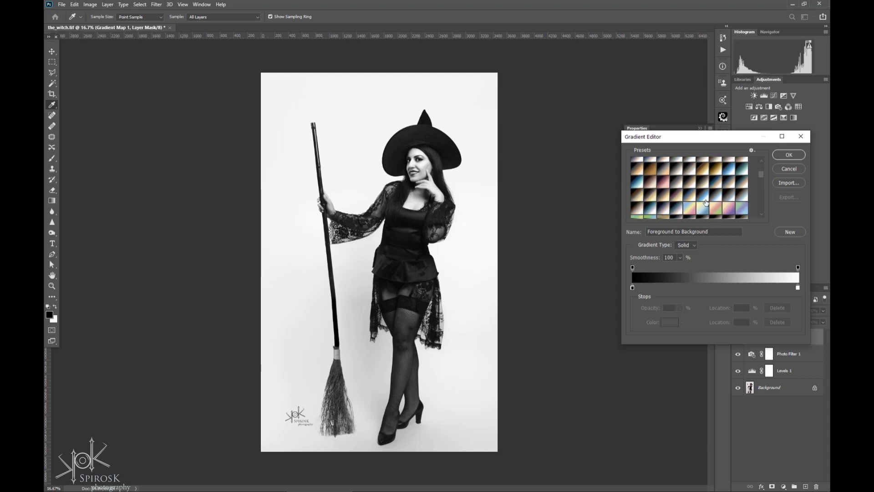
click(650, 179)
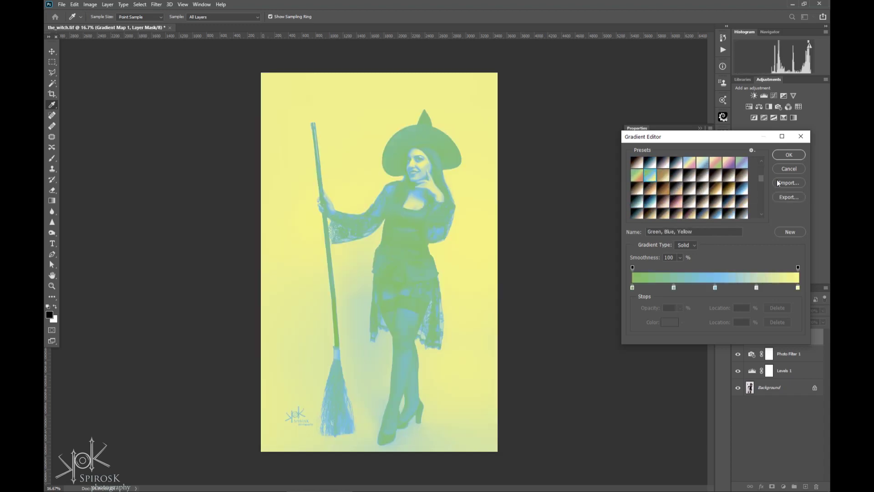
click(781, 155)
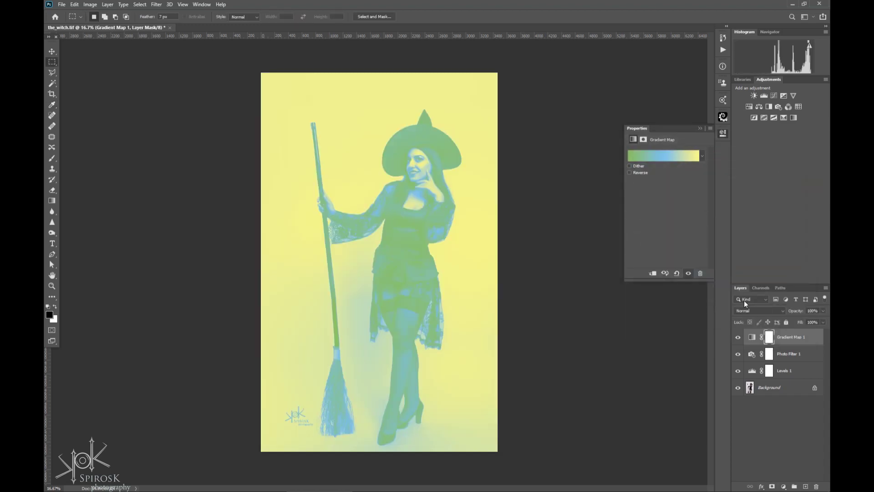
Blend the Gradient Map layer in Soft Light at 33% opacity.
click(756, 310)
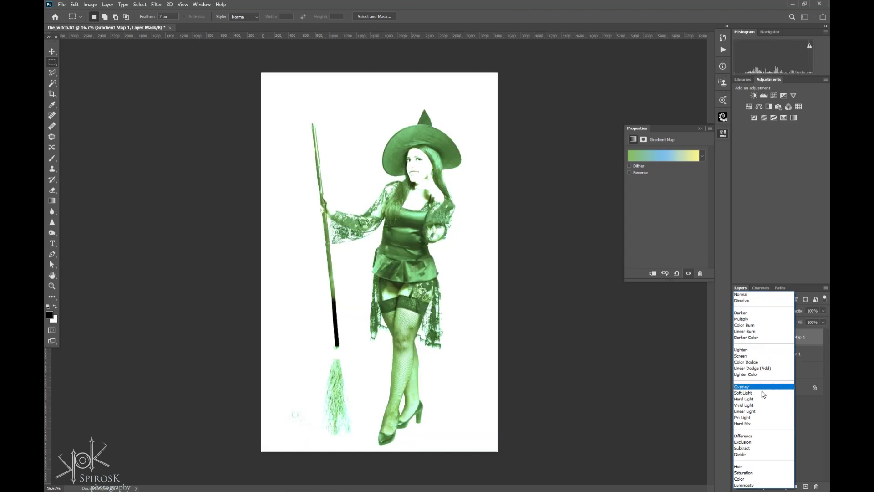
click(764, 391)
click(813, 311)
text(33)
key(Return)
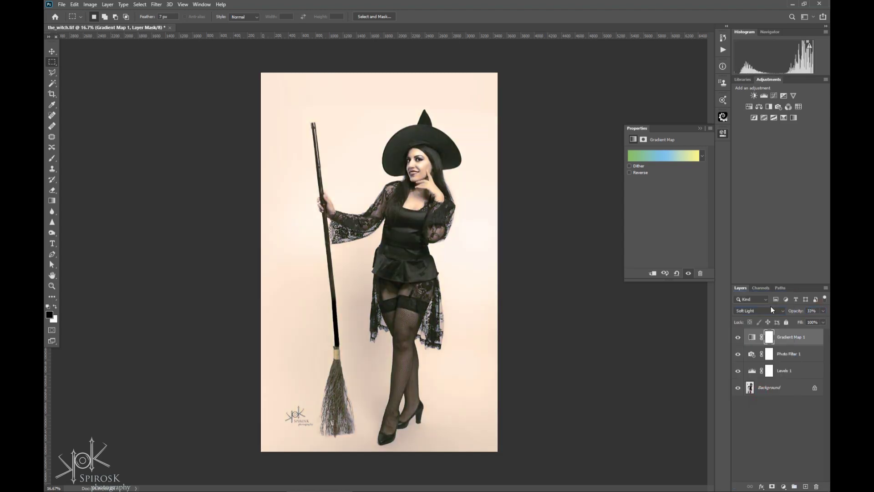
click(723, 133)
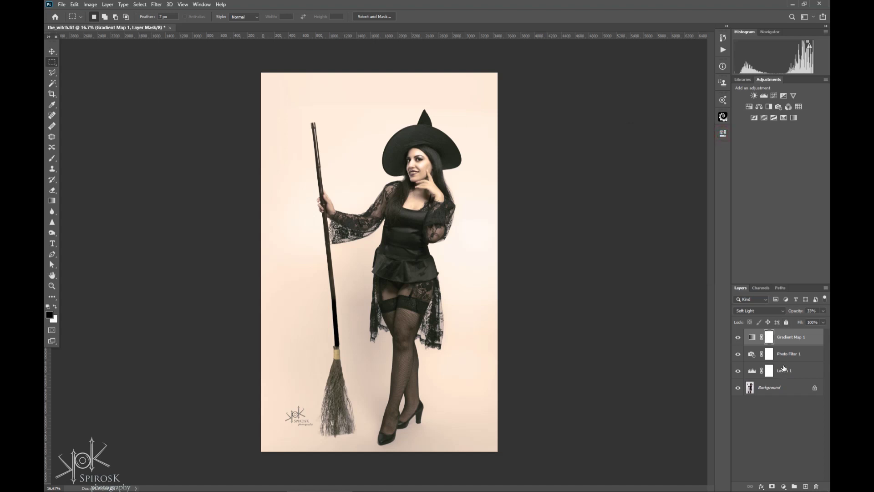
click(723, 50)
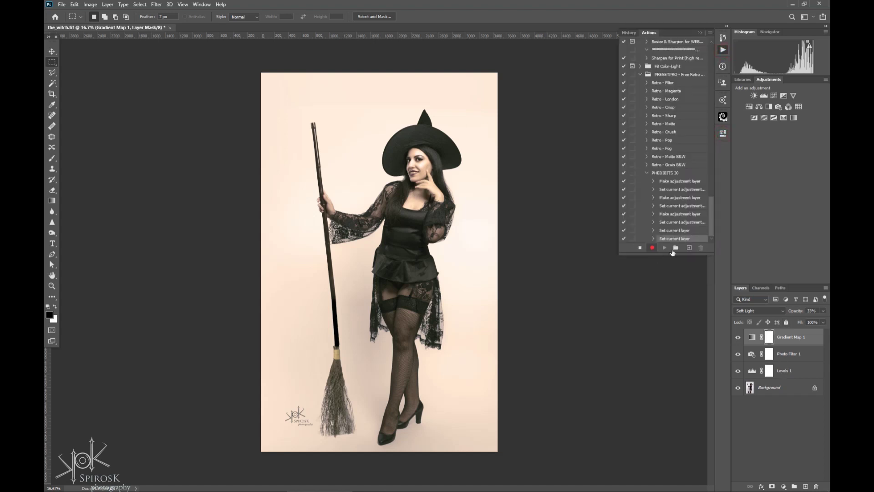
Stop recording PHEDIBITS 30 and collapse its step list.
click(642, 249)
click(666, 175)
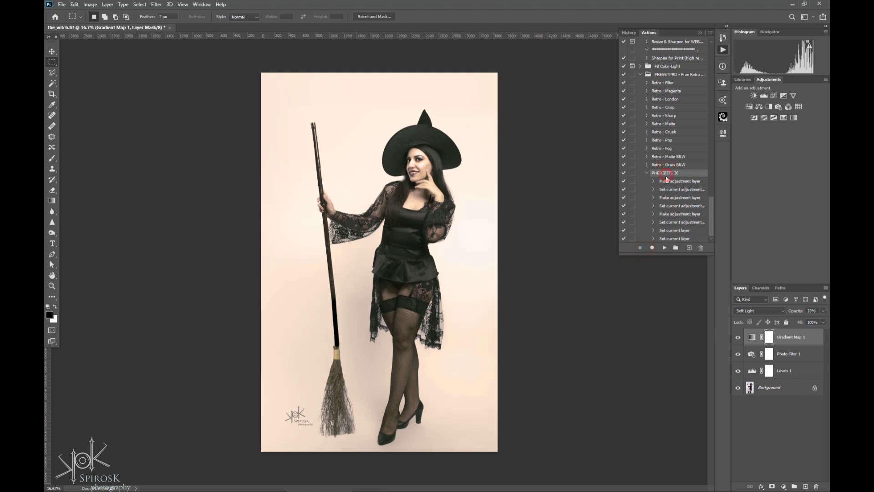
click(646, 173)
Delete the three adjustment layers and replay PHEDIBITS 30 to rebuild them.
shift+click(781, 370)
key(Delete)
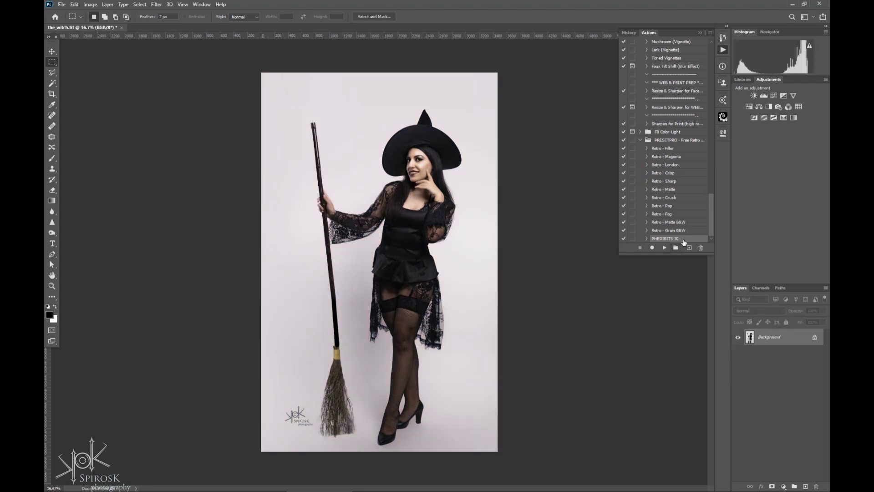
click(664, 247)
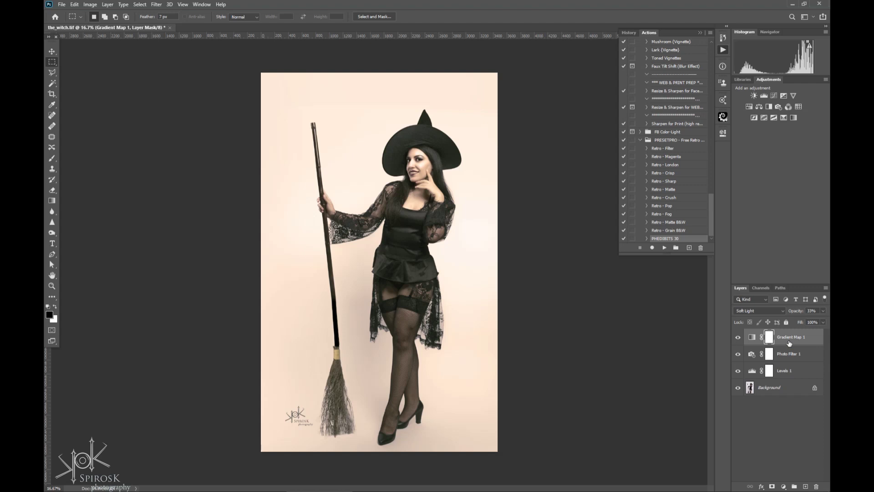
click(647, 238)
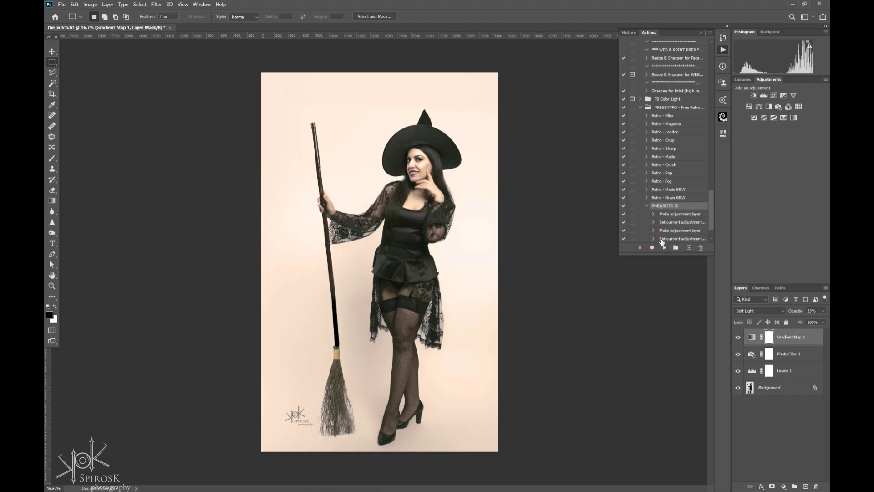
Resume recording PHEDIBITS 30 and group Levels 1 through Gradient Map 1 with Ctrl+G.
scroll(662, 242, down, 2)
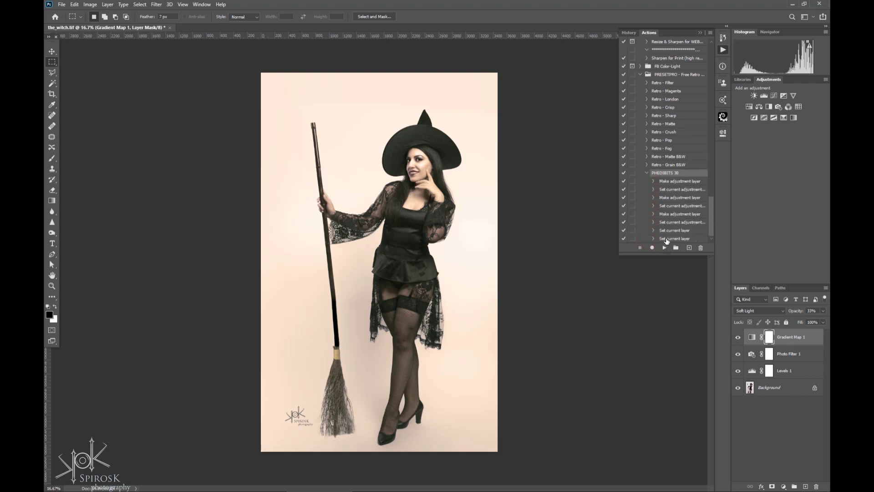
click(666, 238)
shift+click(787, 370)
key(ctrl+g)
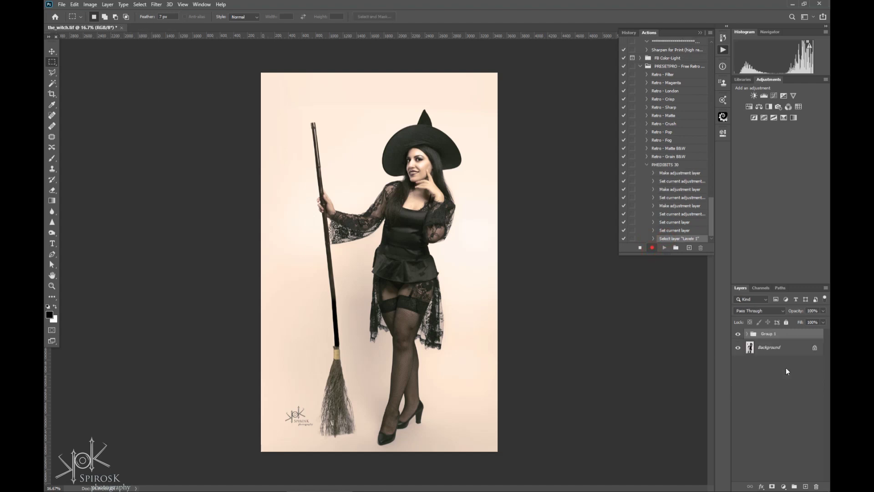
Name the group 'phedibits 30', stop recording, then delete the group.
double_click(768, 335)
text(phedibits 30)
key(Return)
click(641, 247)
key(Delete)
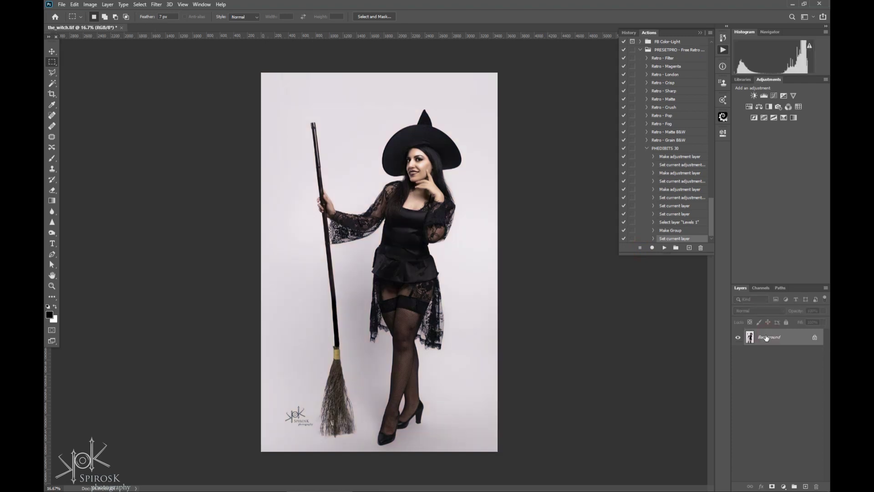
click(670, 149)
Replay PHEDIBITS 30 and expand the resulting phedibits 30 group of three adjustment layers.
click(664, 248)
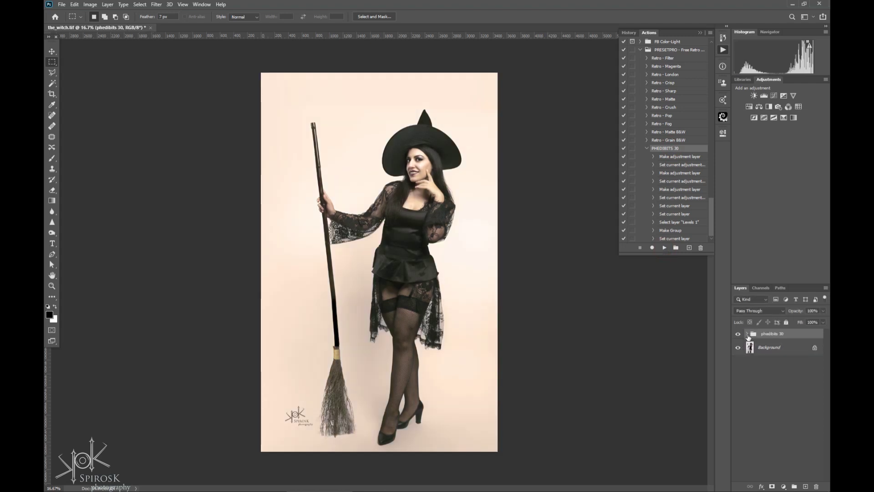
click(747, 335)
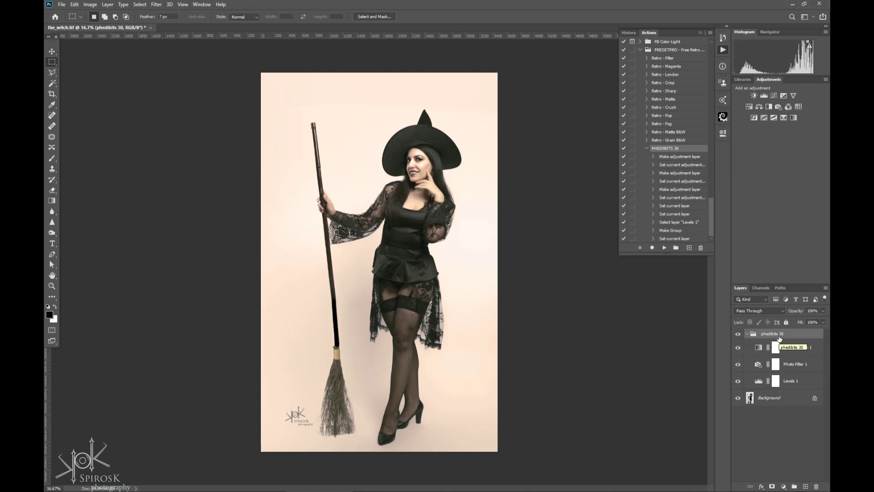
click(646, 149)
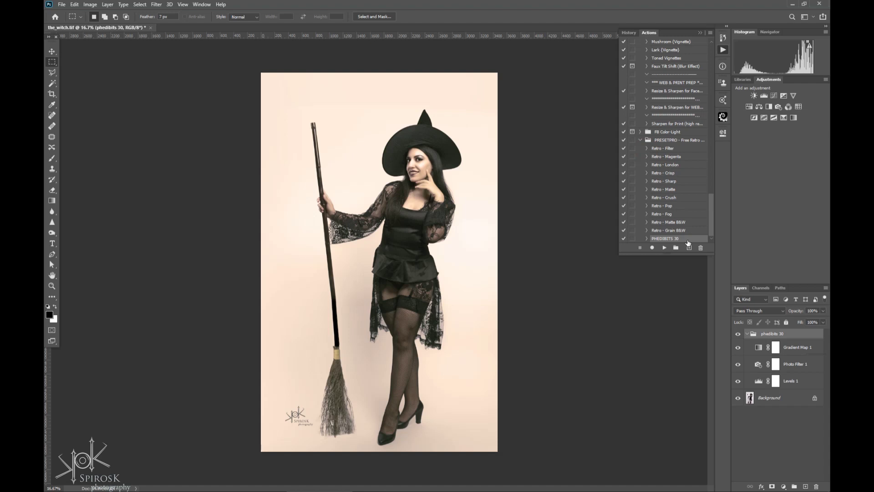
click(710, 33)
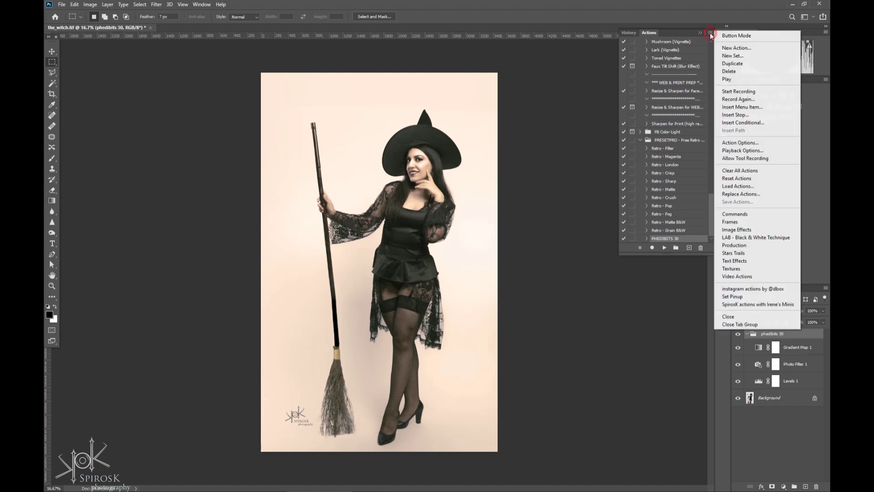
Save the PRESETPRO - Free Retro Actions set as PRESETPRO - Free Retro Actions.atn.
click(708, 54)
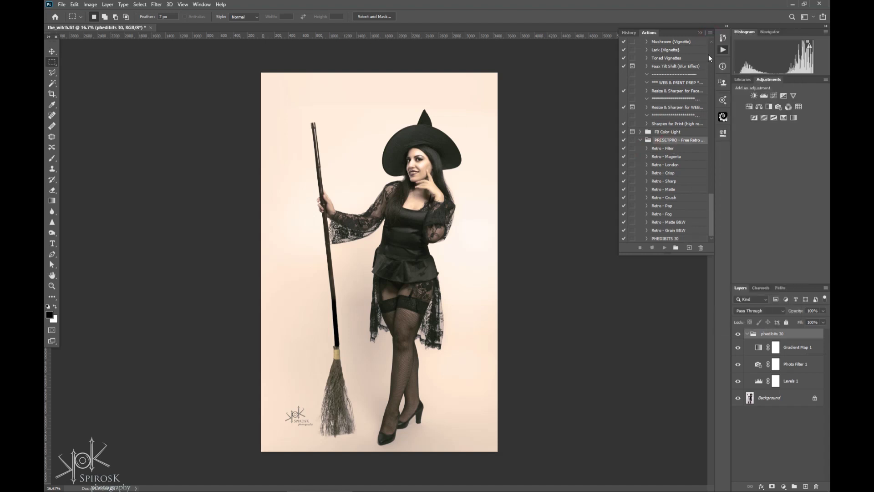
click(711, 33)
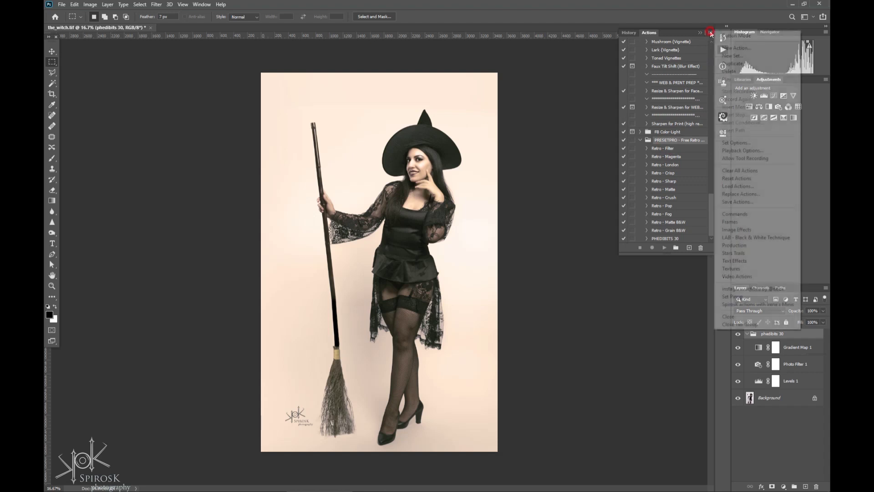
click(762, 202)
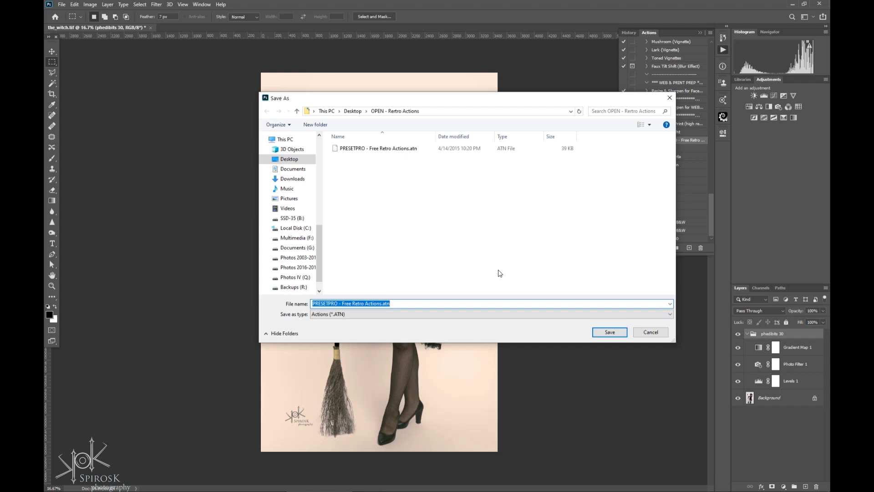
key(Return)
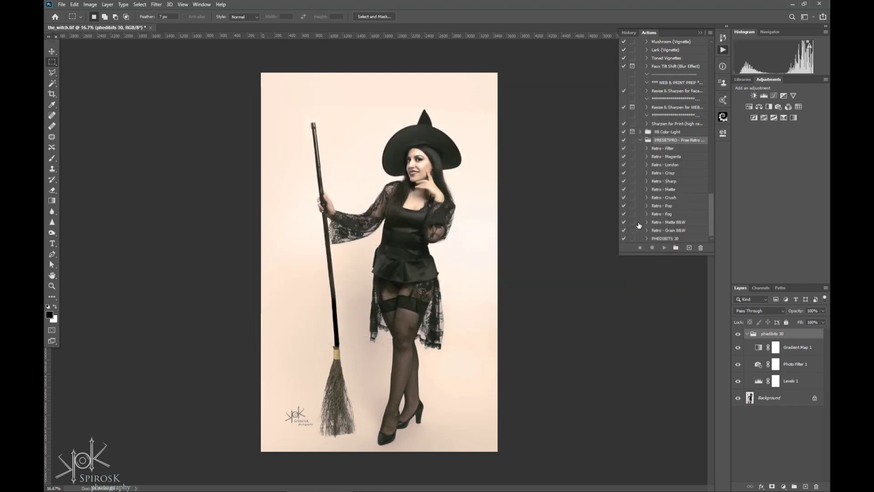